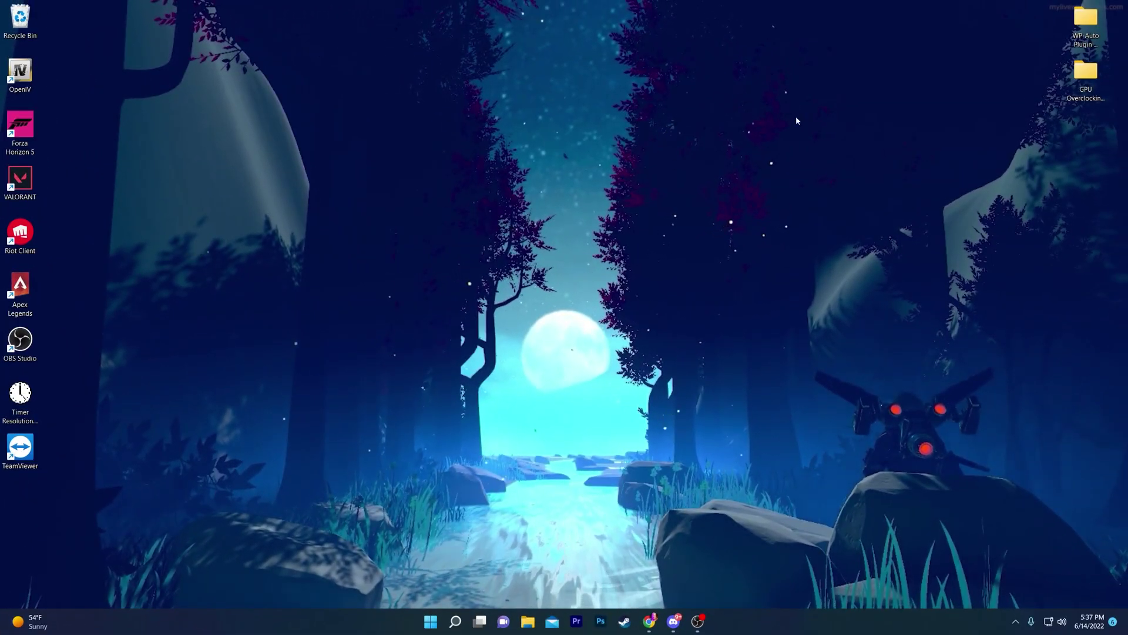
# - Drag the GPU Overclocking Pack folder from the top-right of the desktop toward the centre
pyautogui.moveTo(1084, 71); pyautogui.dragTo(446, 114)
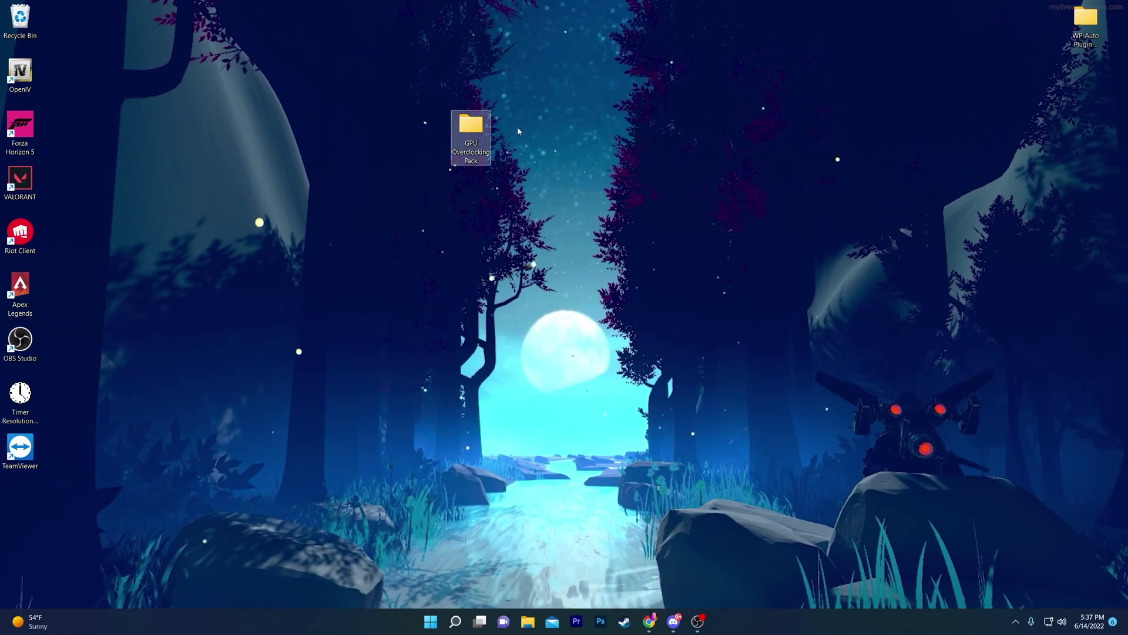
# - Open the GPU Overclocking Pack folder and restore its Explorer window to a smaller size
pyautogui.doubleClick(469, 129)
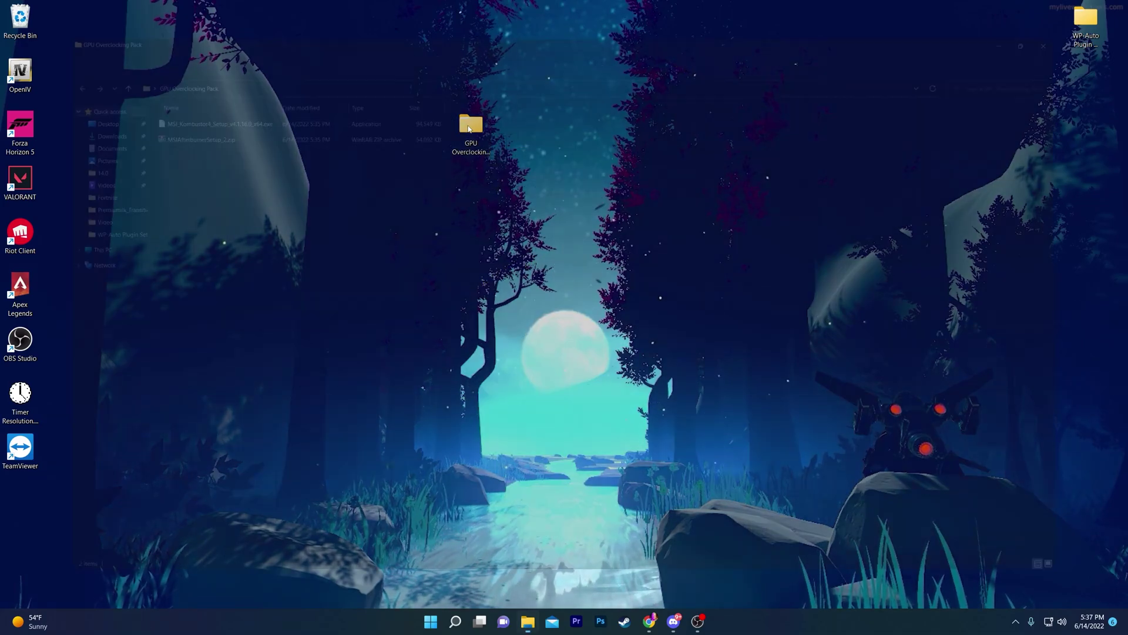
pyautogui.doubleClick(445, 3)
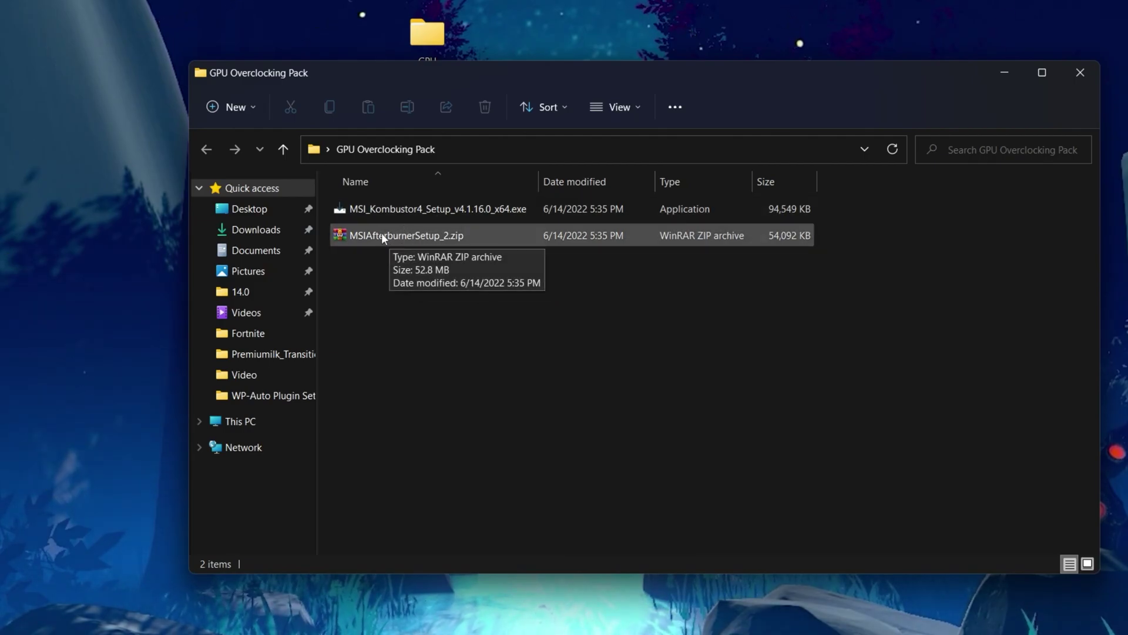
# - Extract MSIAfterburnerSetup464.exe from MSIAfterburnerSetup_2.zip into the folder and run it
pyautogui.doubleClick(382, 234)
pyautogui.moveTo(428, 170); pyautogui.dragTo(368, 315)
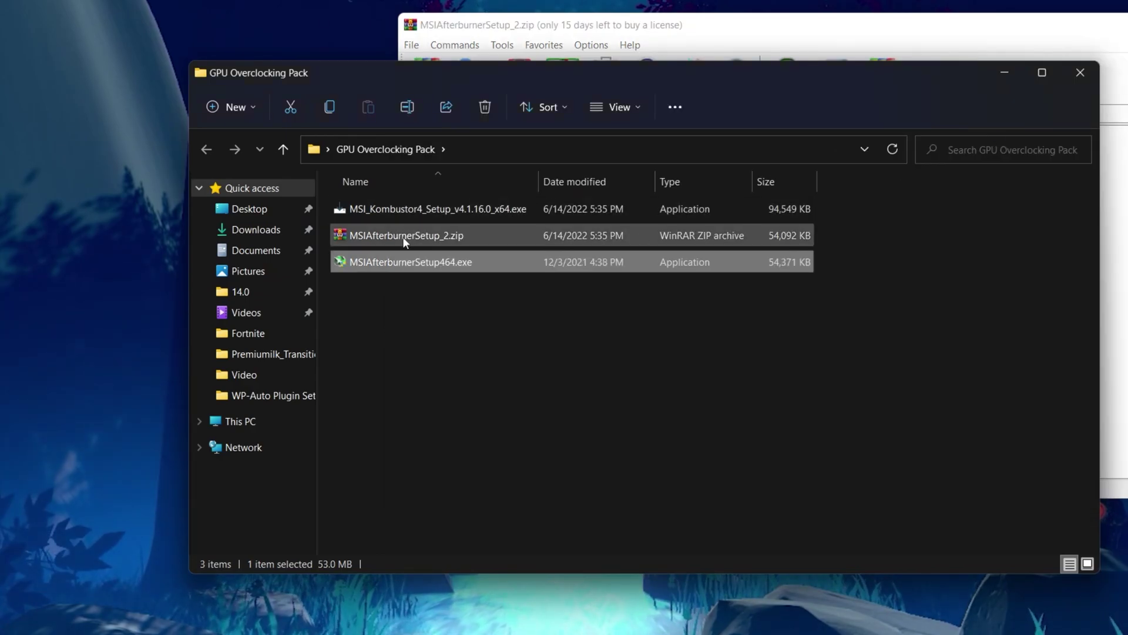
pyautogui.doubleClick(381, 263)
# - Install MSI Afterburner 4.6.4, accepting the license with default components and install location
pyautogui.click(569, 342)
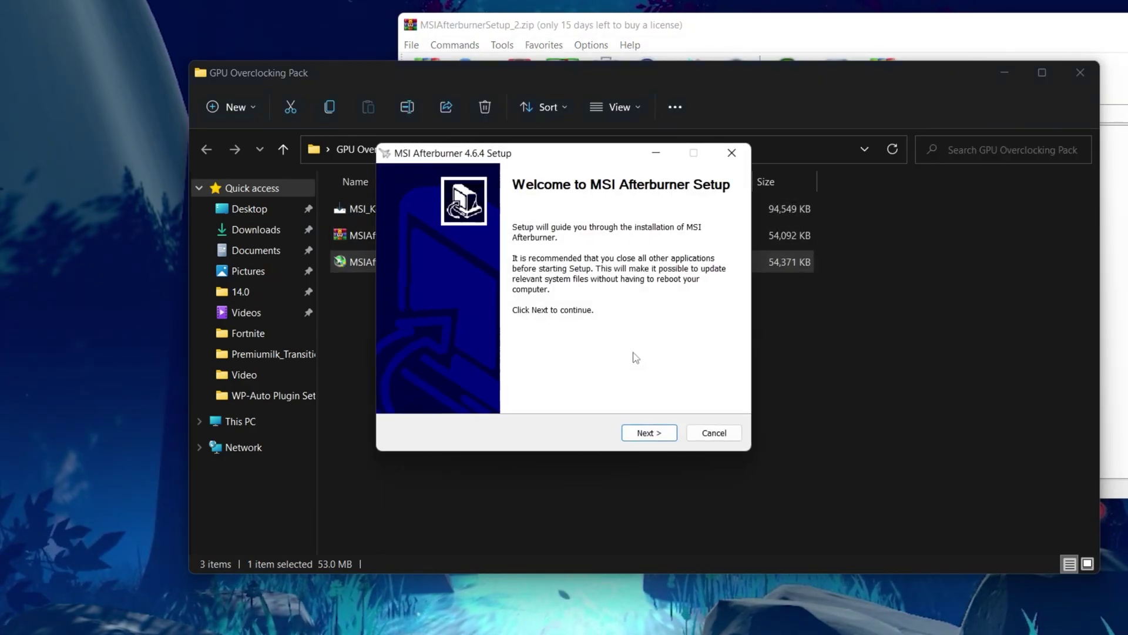
pyautogui.click(655, 438)
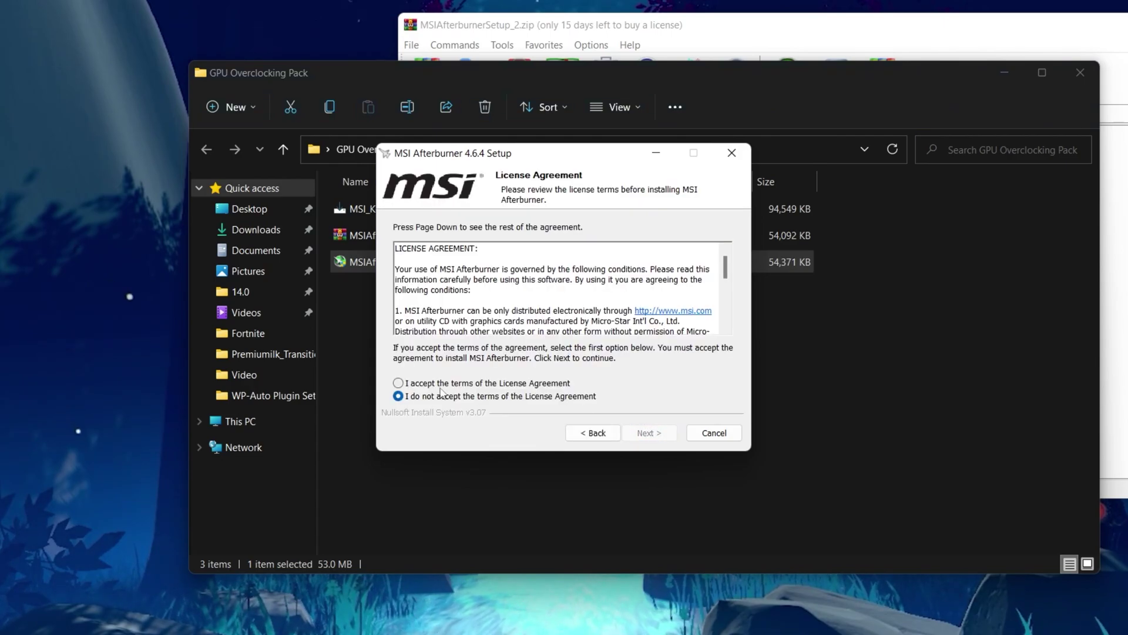
pyautogui.click(481, 385)
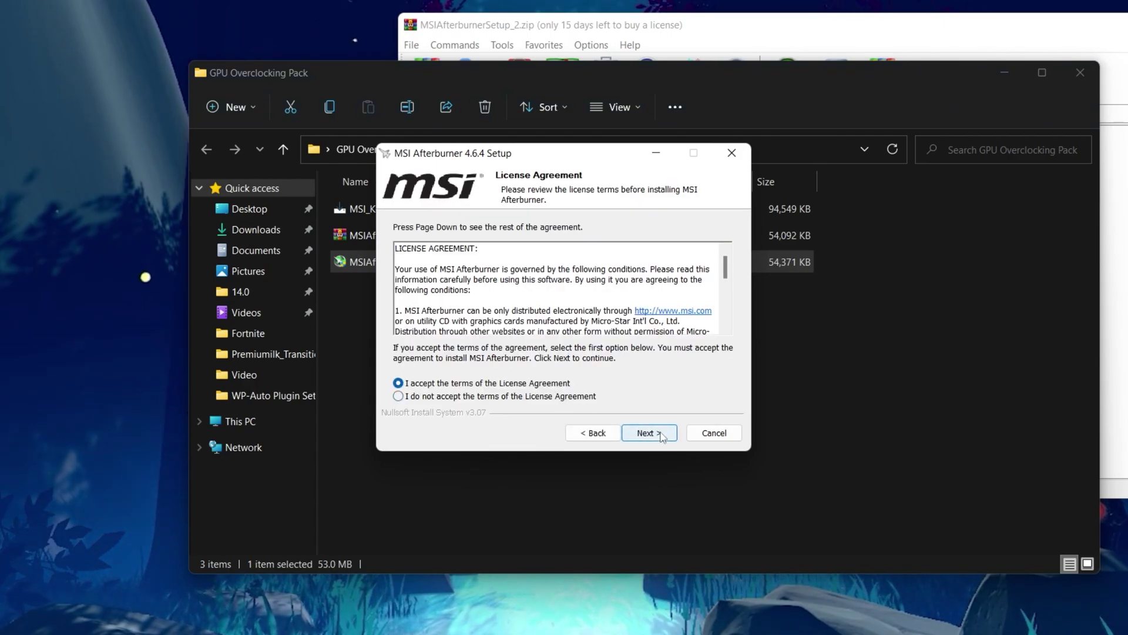
pyautogui.click(661, 436)
pyautogui.click(661, 436)
pyautogui.click(651, 434)
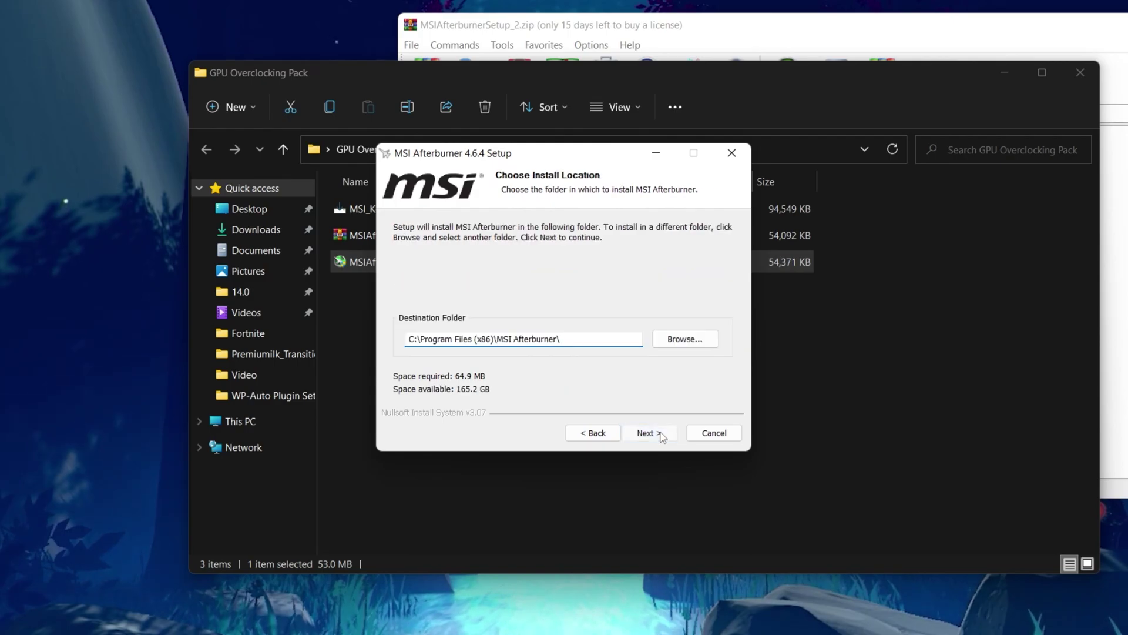
pyautogui.click(651, 433)
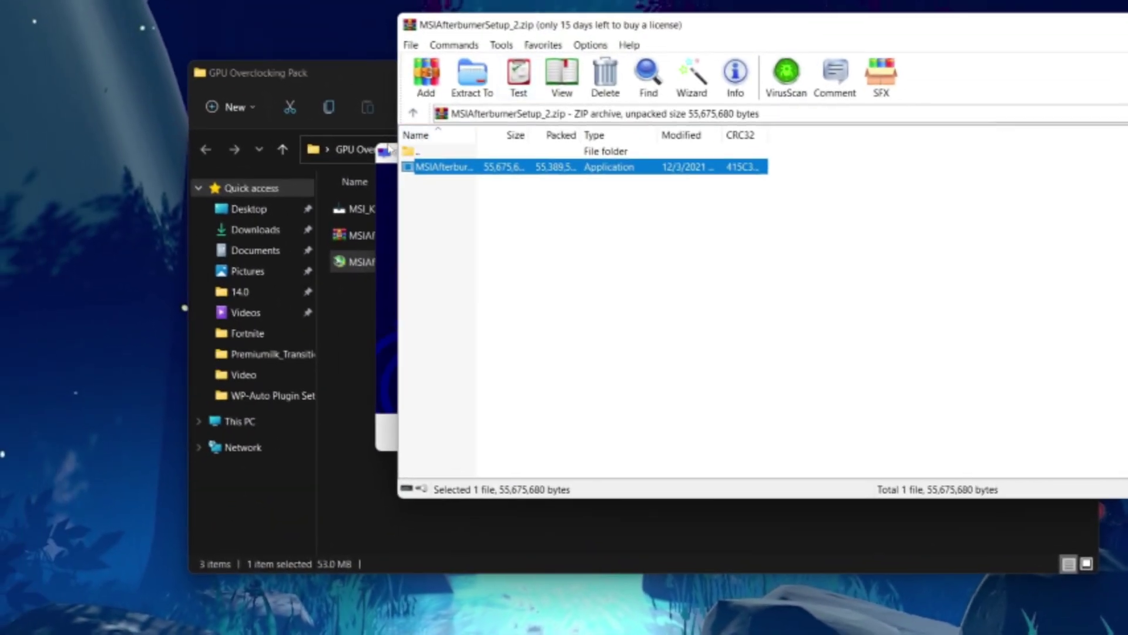
# - Complete the RivaTuner Statistics Server setup
pyautogui.click(385, 152)
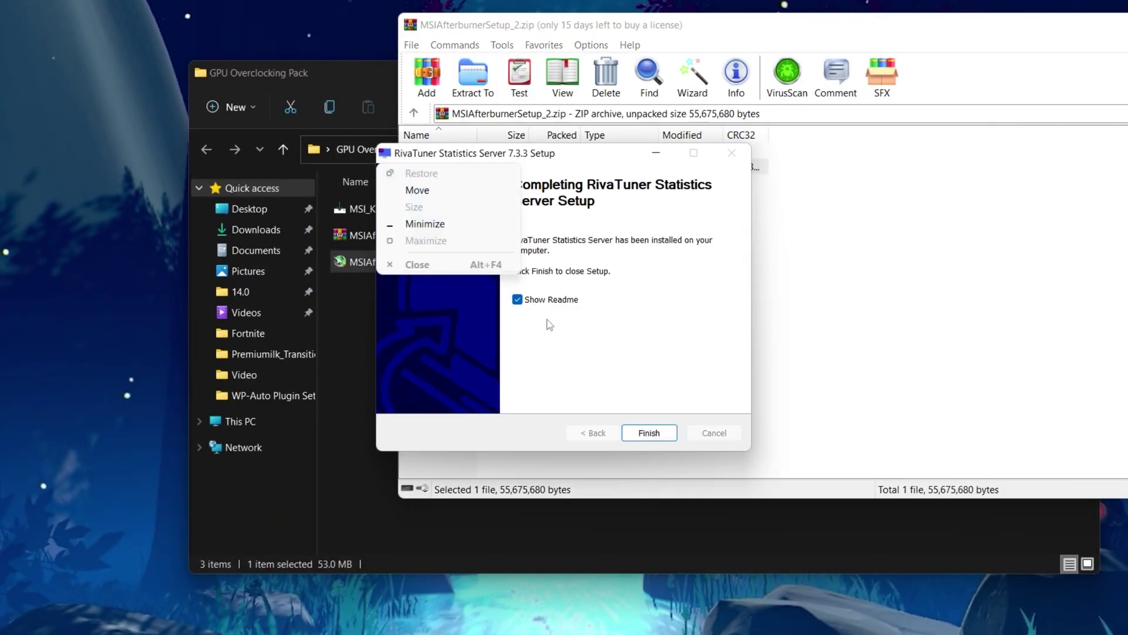
pyautogui.click(531, 305)
pyautogui.click(633, 431)
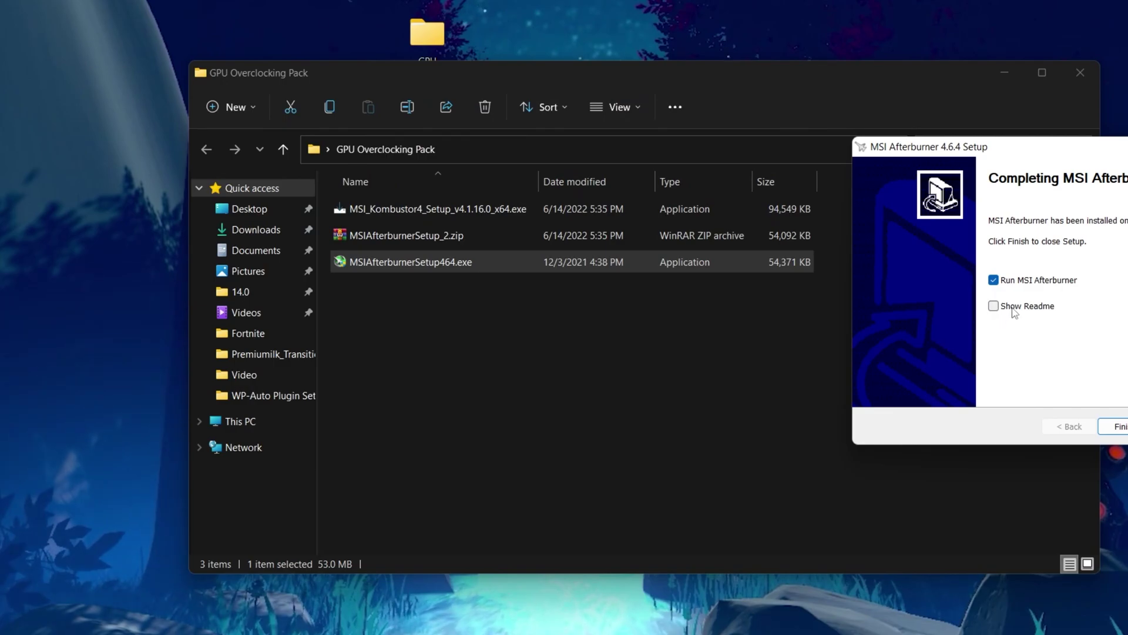
# - Finish setup to launch Afterburner, move its window to the upper left, and refocus Explorer
pyautogui.click(1118, 429)
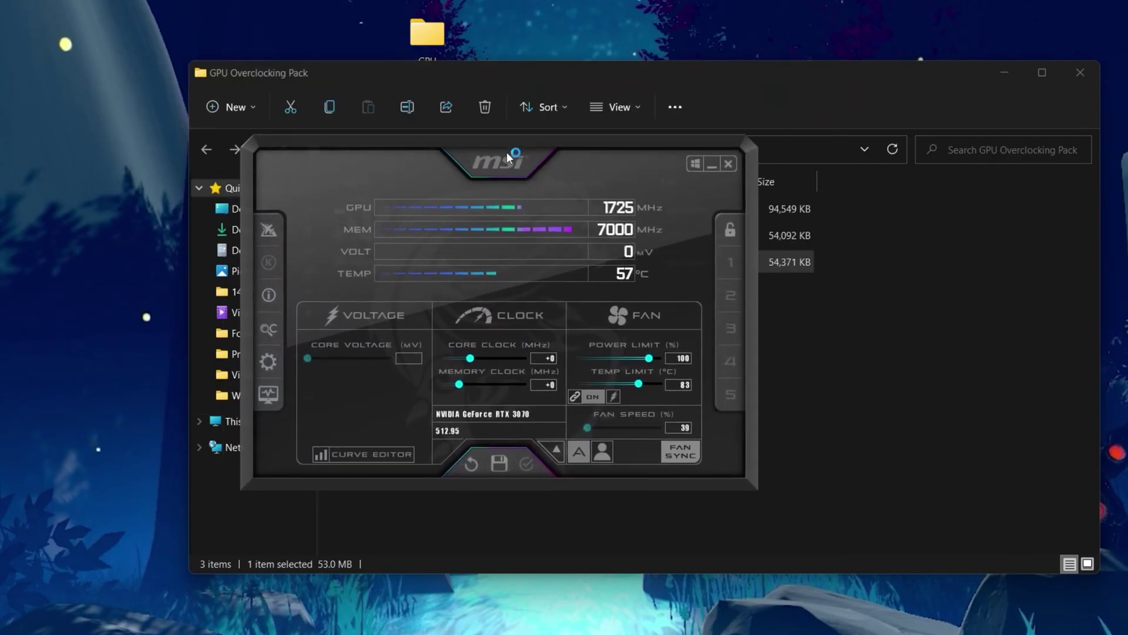
pyautogui.moveTo(521, 138); pyautogui.dragTo(282, 93)
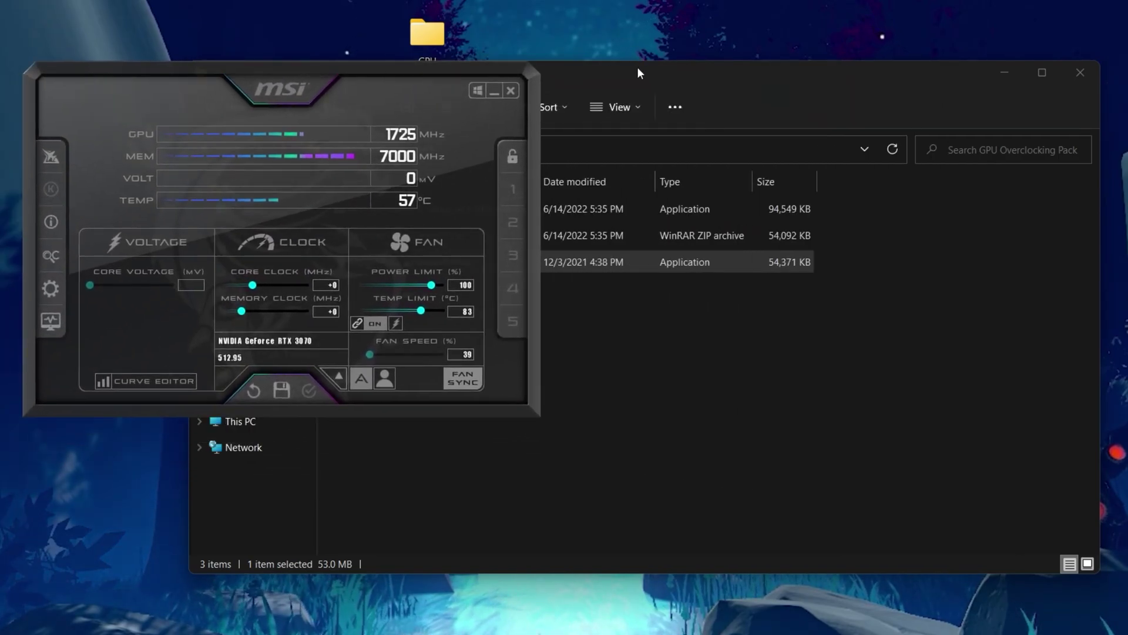
pyautogui.click(691, 65)
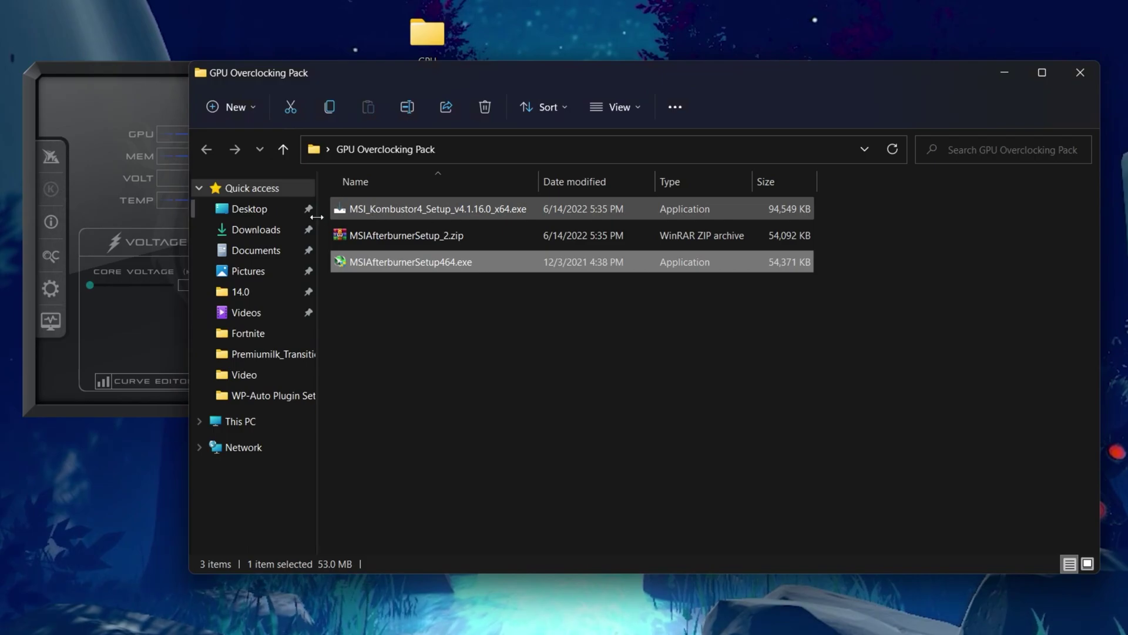
# - Run the MSI Kombustor installer, close the folder window and move the setup dialog right
pyautogui.doubleClick(468, 209)
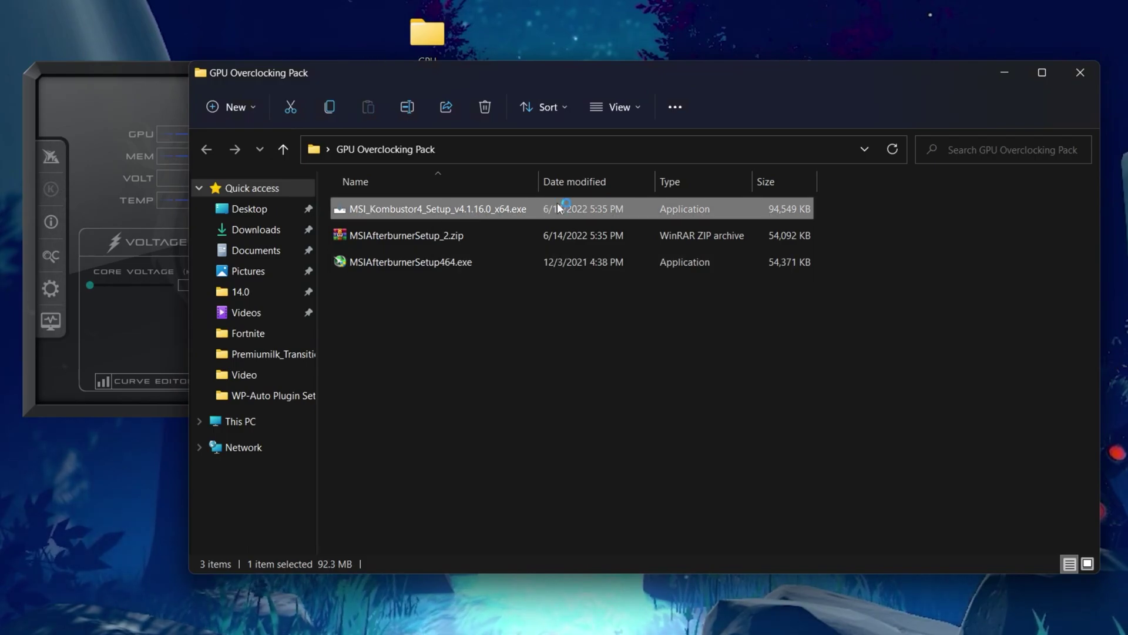
pyautogui.click(1080, 73)
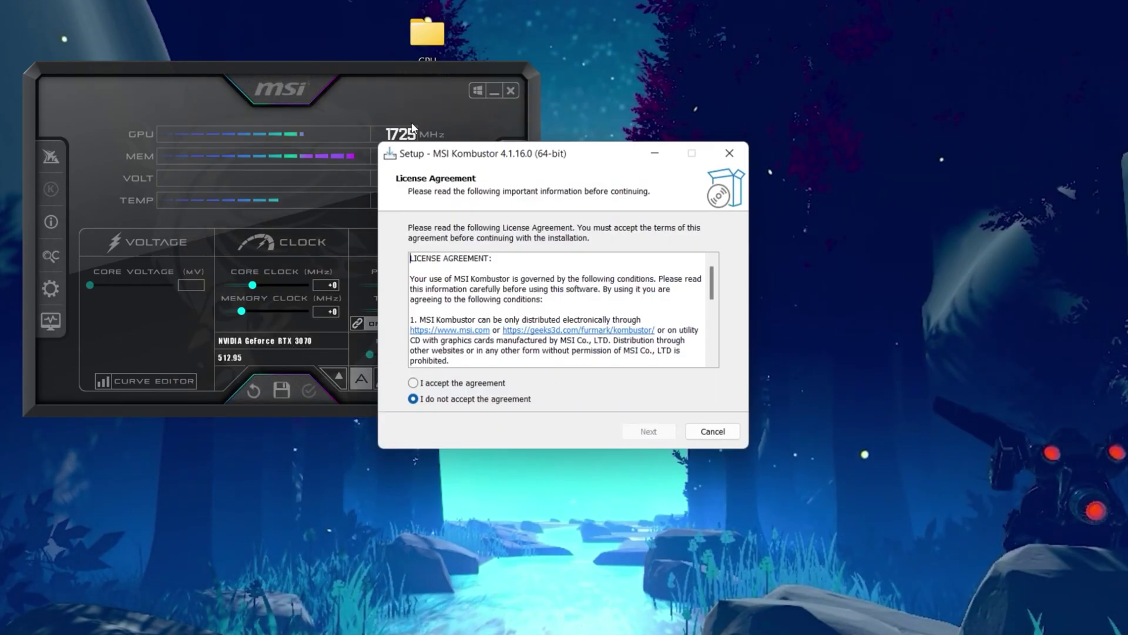
pyautogui.moveTo(519, 159); pyautogui.dragTo(780, 125)
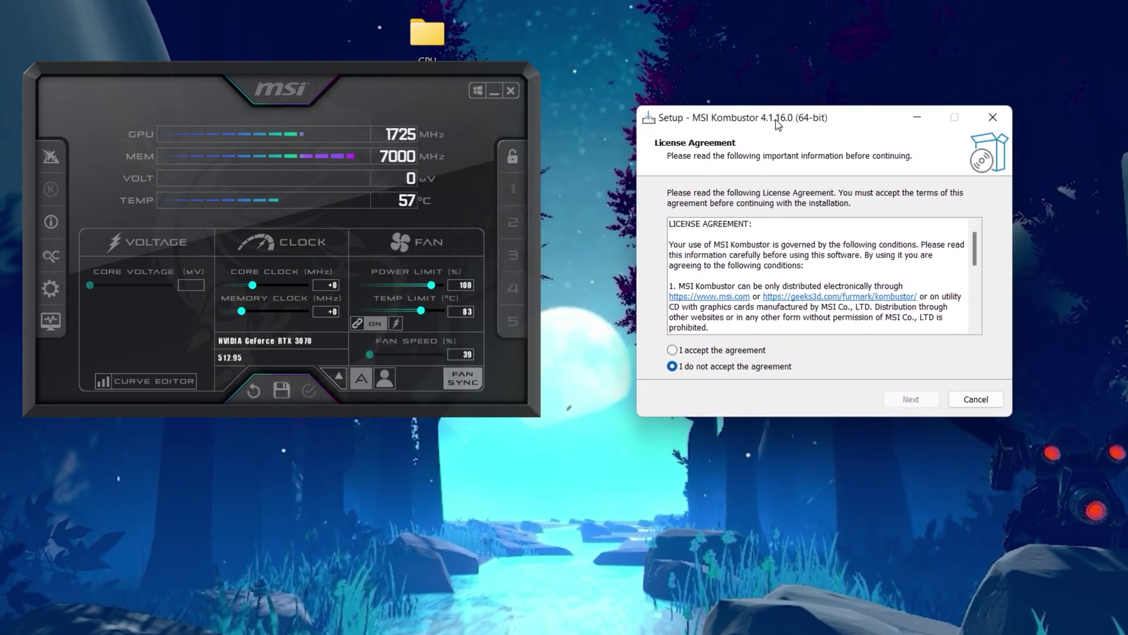
# - Accept the Kombustor license and install with default location, Start menu folder and both shortcuts
pyautogui.click(703, 350)
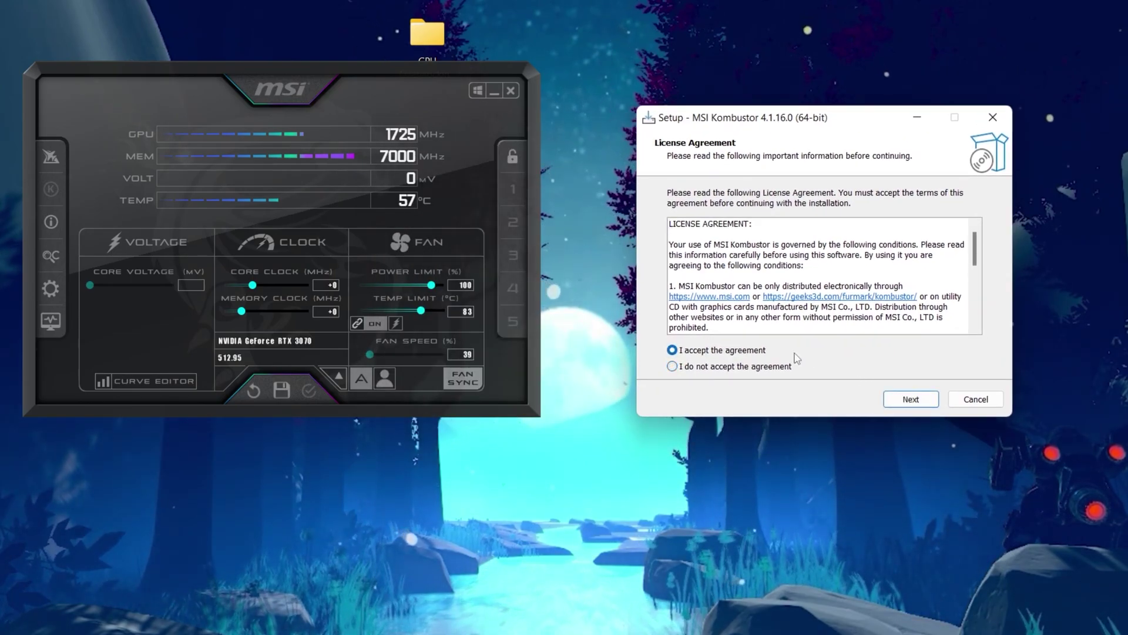
pyautogui.click(911, 399)
pyautogui.click(911, 399)
pyautogui.click(911, 399)
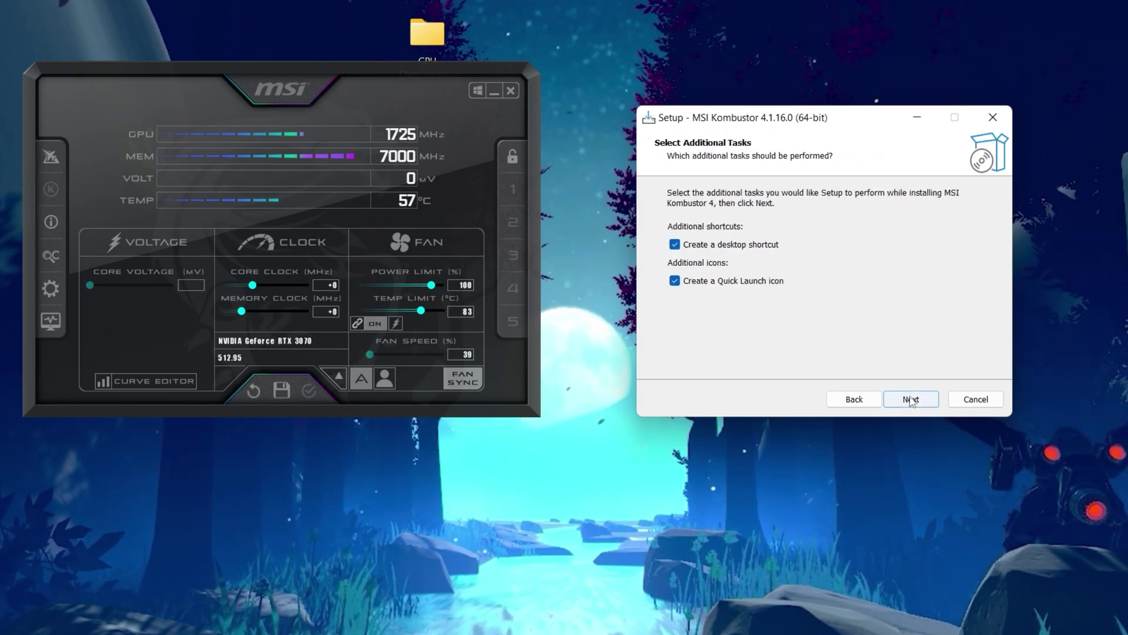
pyautogui.click(854, 399)
pyautogui.click(911, 399)
pyautogui.click(911, 399)
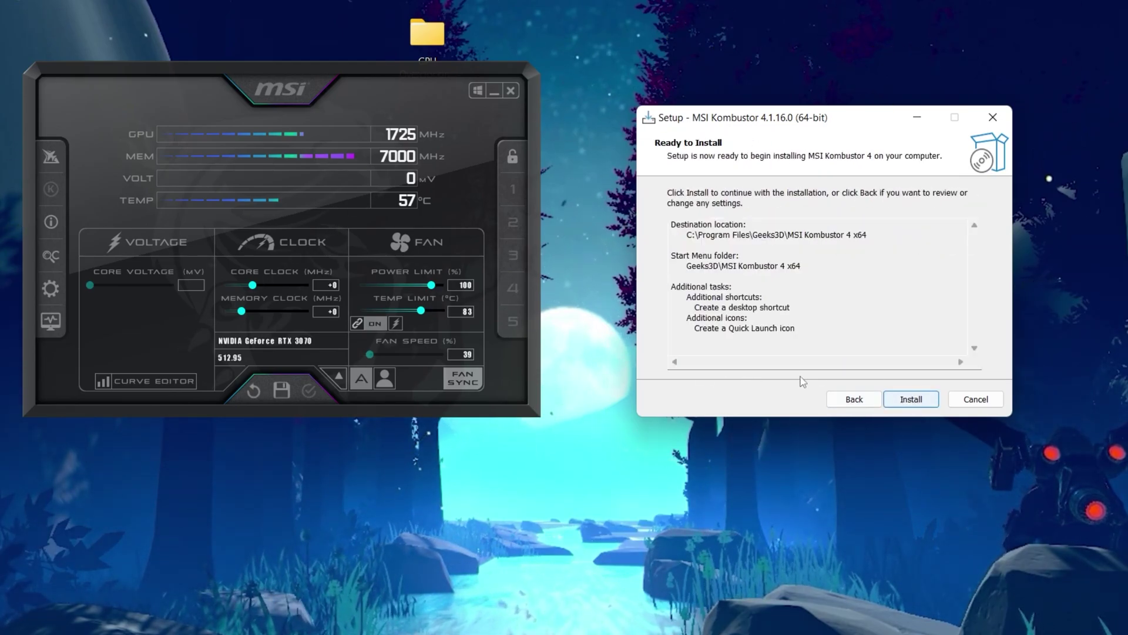
pyautogui.click(923, 405)
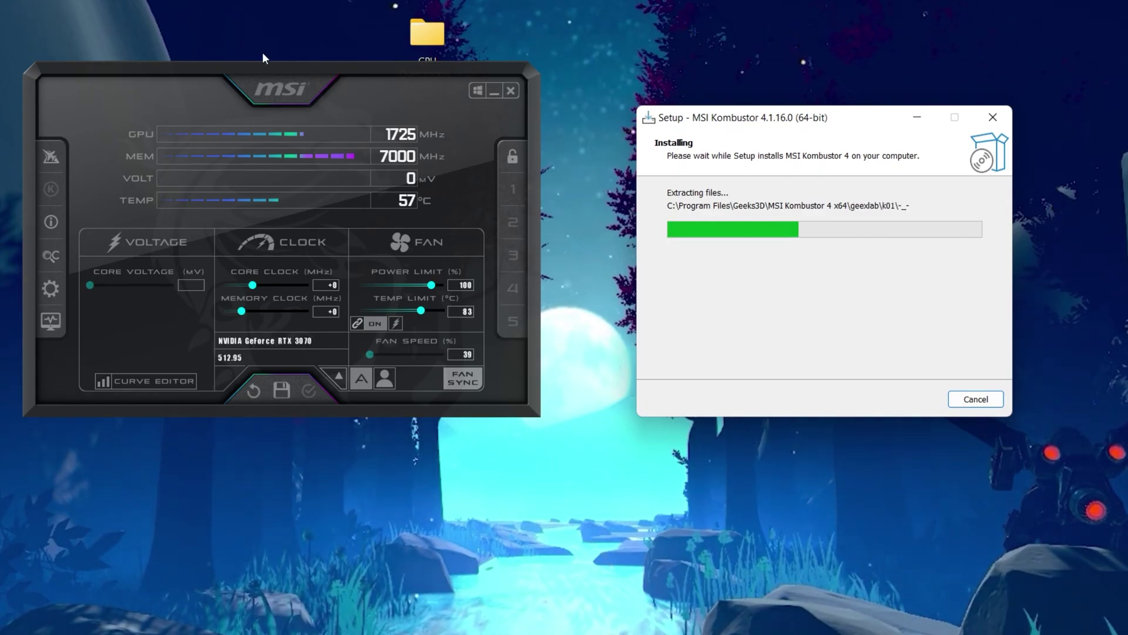
# - Finish the Kombustor installer and centre the Afterburner window on the desktop
pyautogui.moveTo(283, 79); pyautogui.dragTo(379, 40)
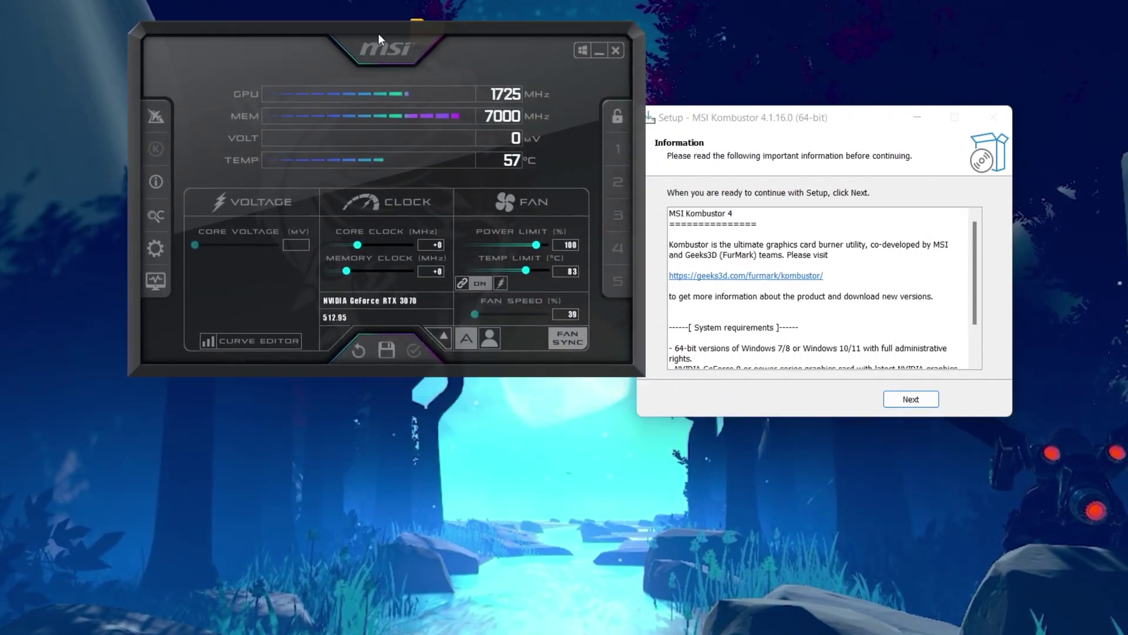
pyautogui.click(912, 399)
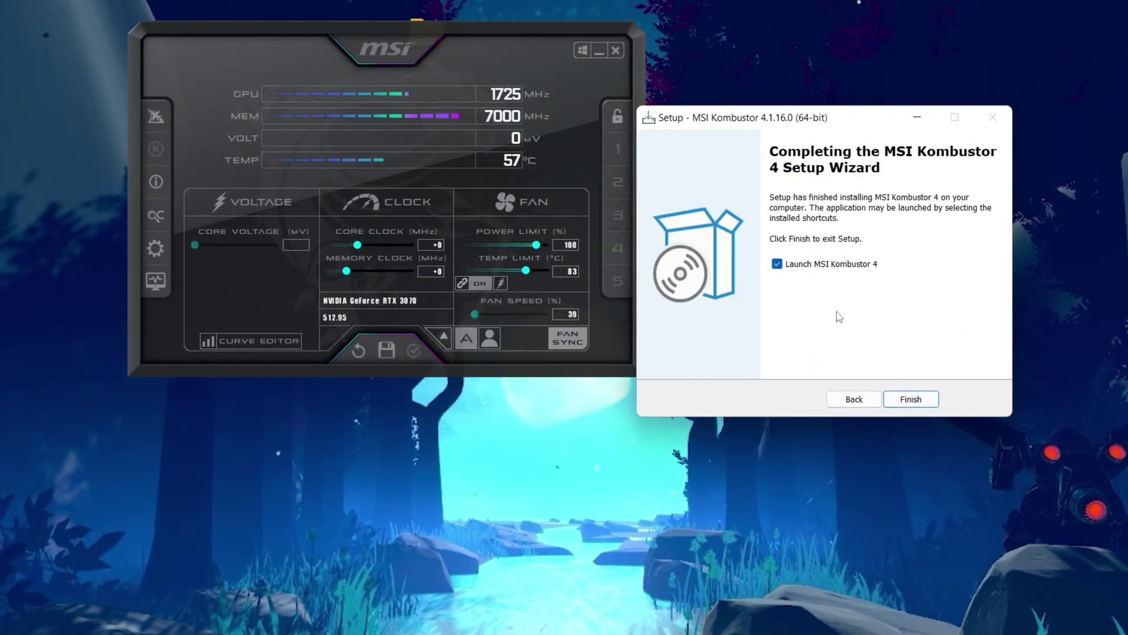
pyautogui.click(920, 400)
pyautogui.moveTo(418, 41); pyautogui.dragTo(594, 135)
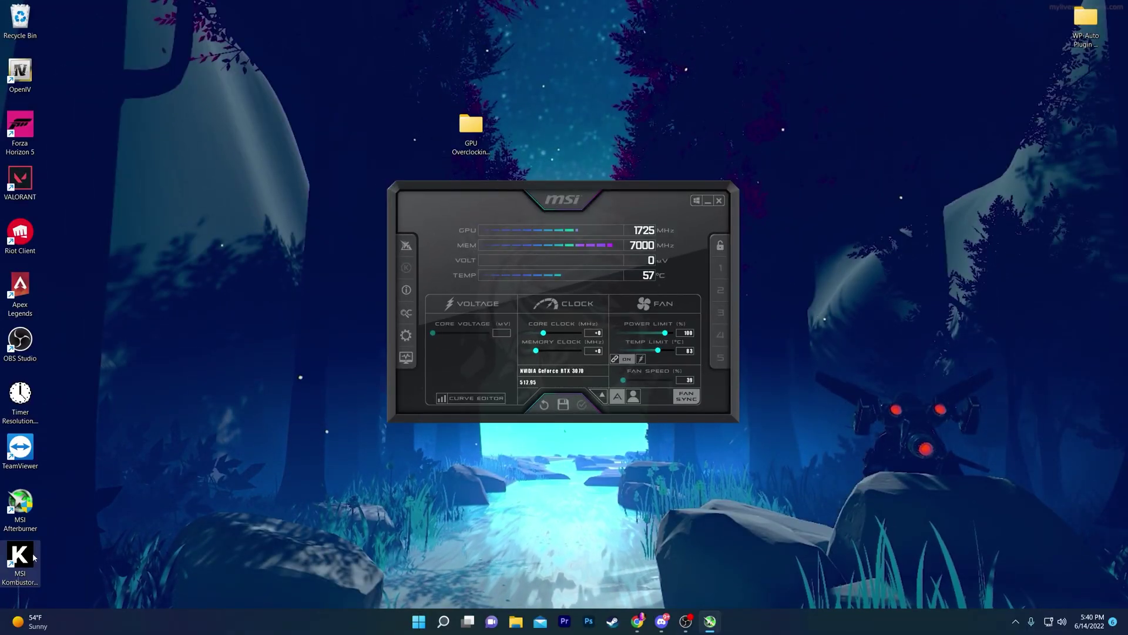
# - Launch MSI Kombustor and start the (GL) msi-01 stress test at 1280x720
pyautogui.doubleClick(33, 557)
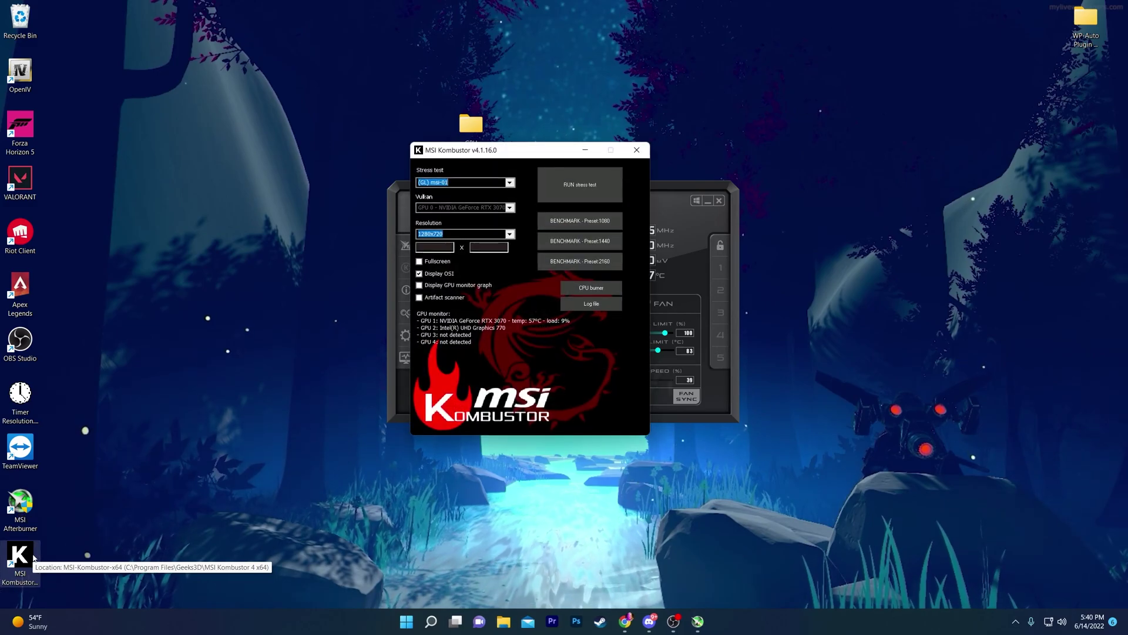
pyautogui.moveTo(445, 154); pyautogui.dragTo(526, 159)
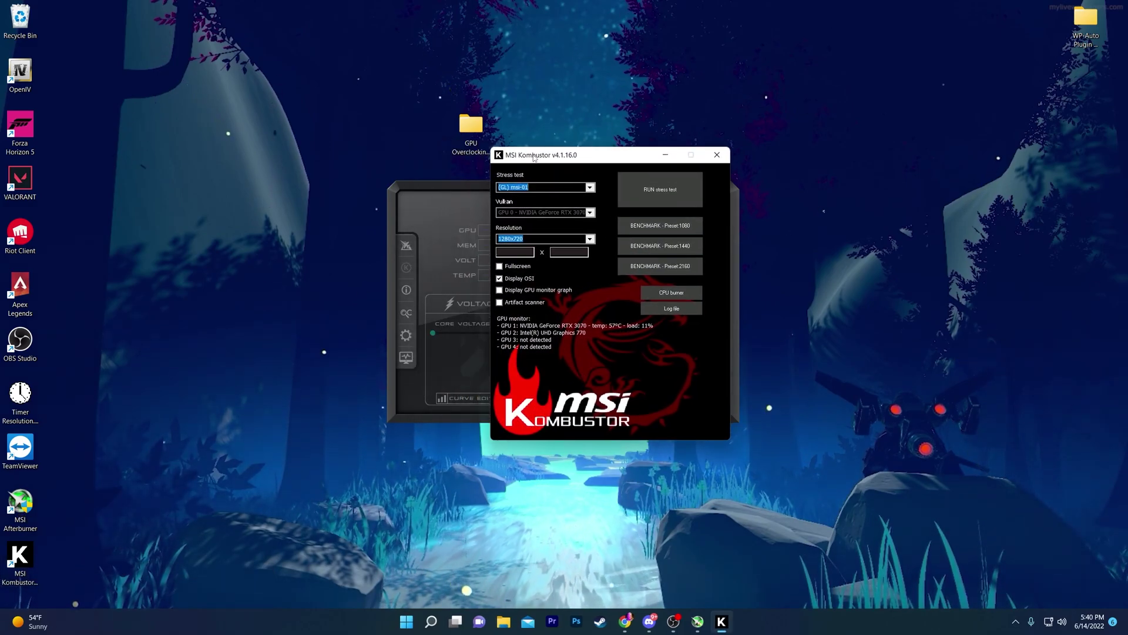
pyautogui.click(659, 197)
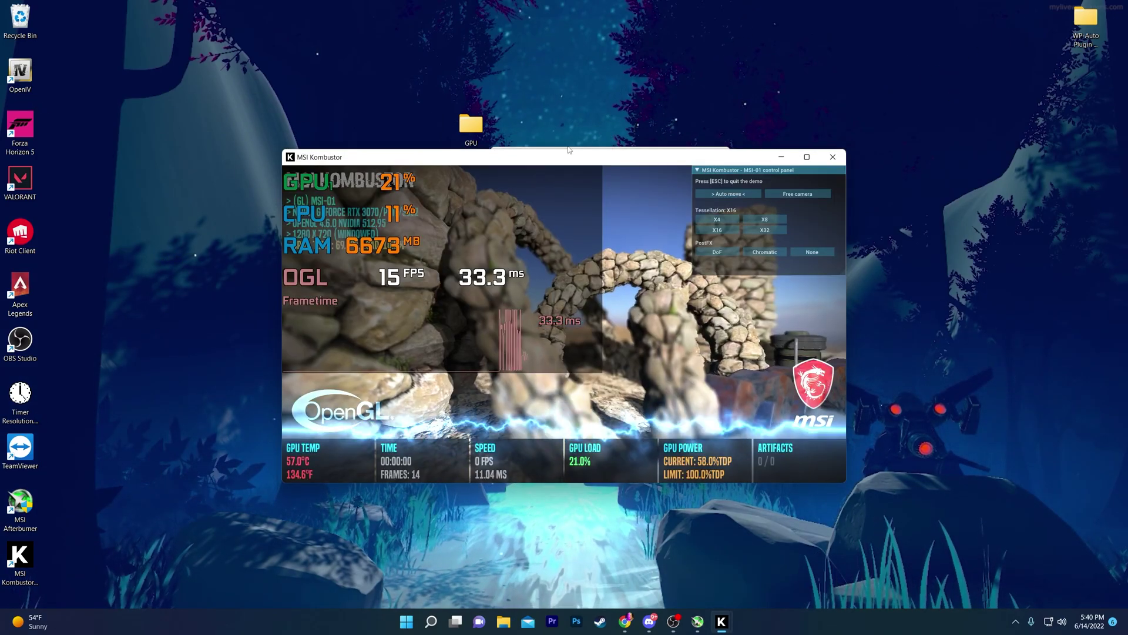
pyautogui.moveTo(575, 157); pyautogui.dragTo(687, 224)
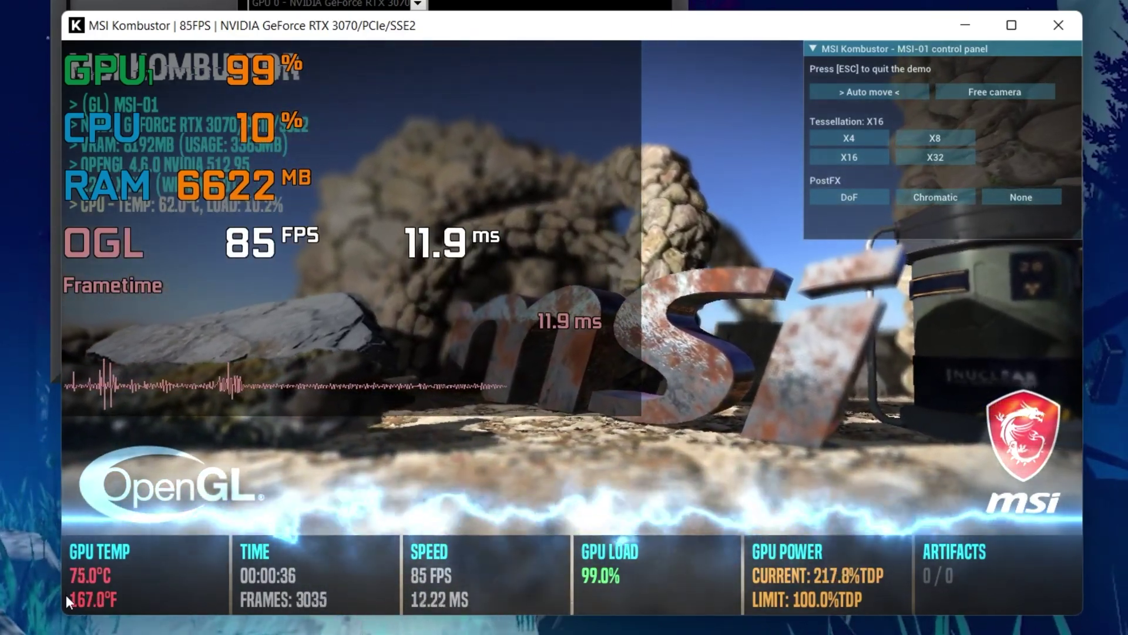
# - Switch back to Afterburner and move it to the upper left beside the running benchmark
pyautogui.hotkey('alt', 'Tab')
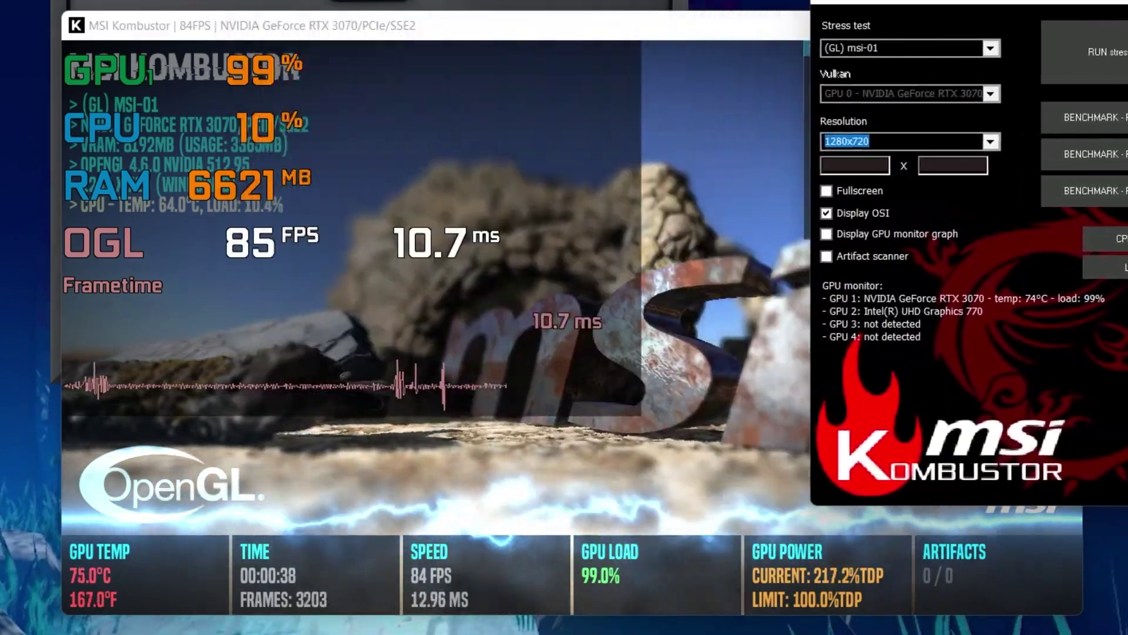
pyautogui.hotkey('alt', 'Tab')
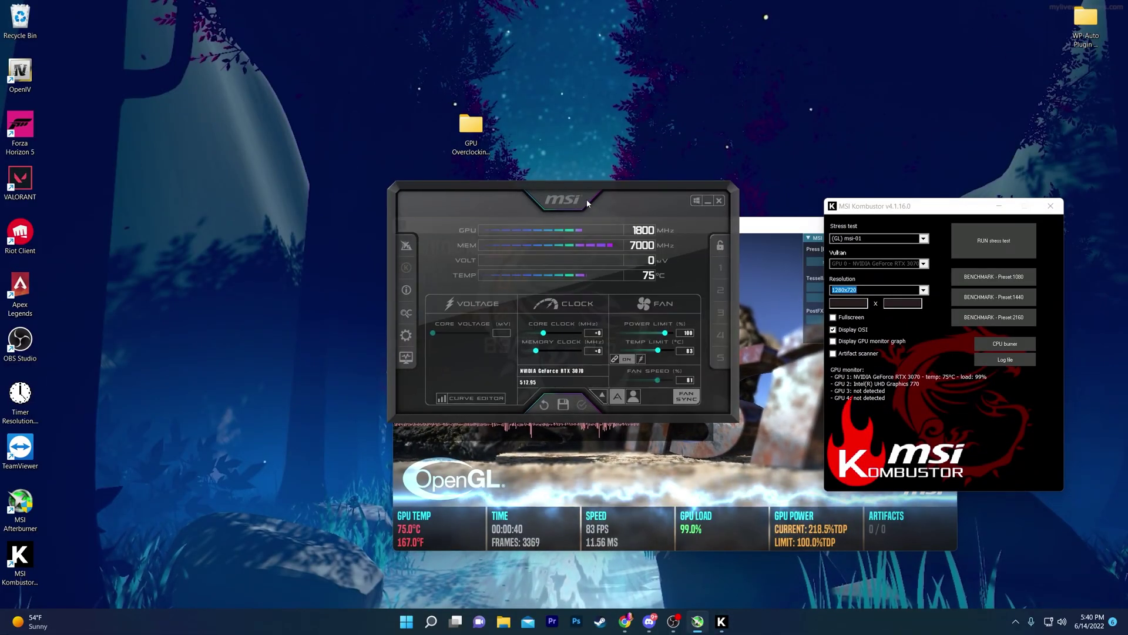
pyautogui.moveTo(588, 203); pyautogui.dragTo(248, 56)
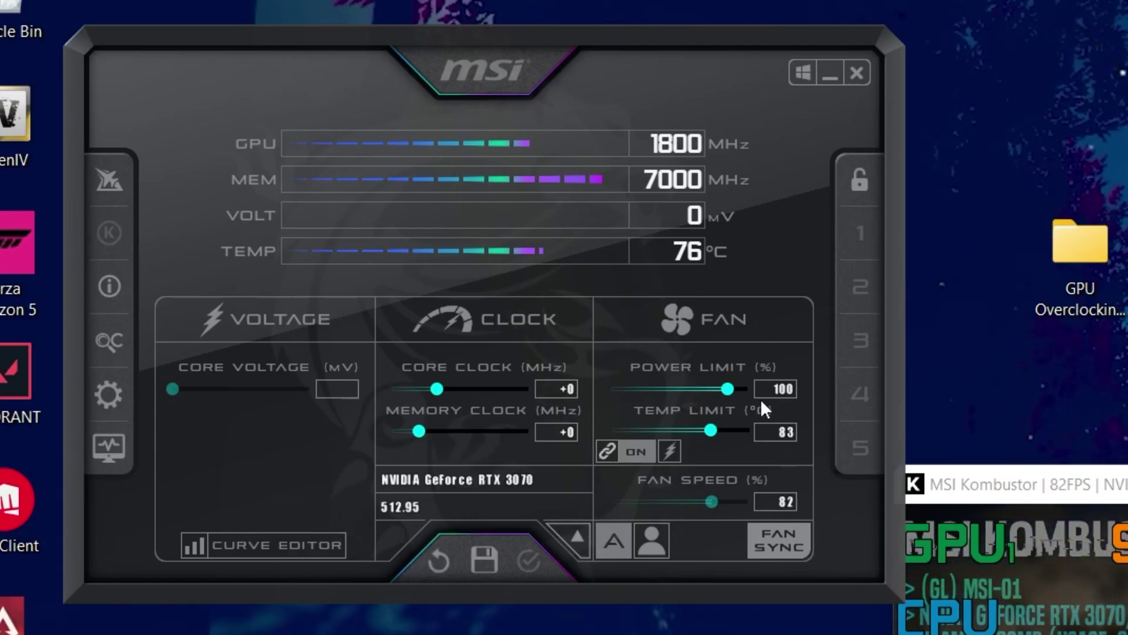
# - Drag the Power Limit slider to 109%, lifting the linked Temp Limit to 90 °C
pyautogui.moveTo(722, 389); pyautogui.dragTo(757, 389)
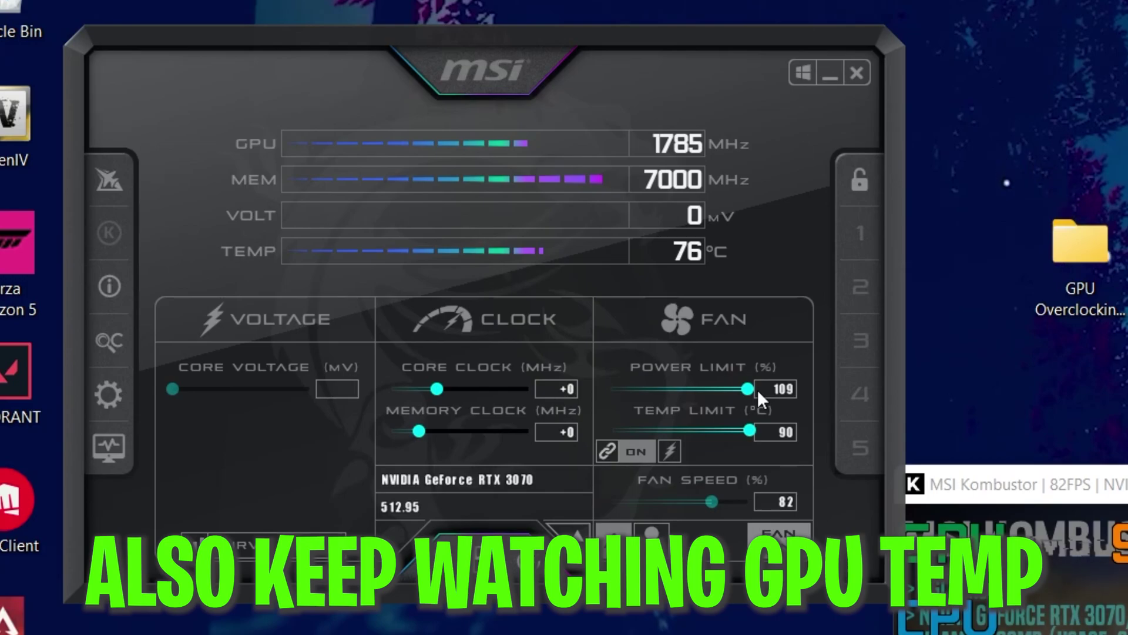
pyautogui.moveTo(743, 386); pyautogui.dragTo(782, 384)
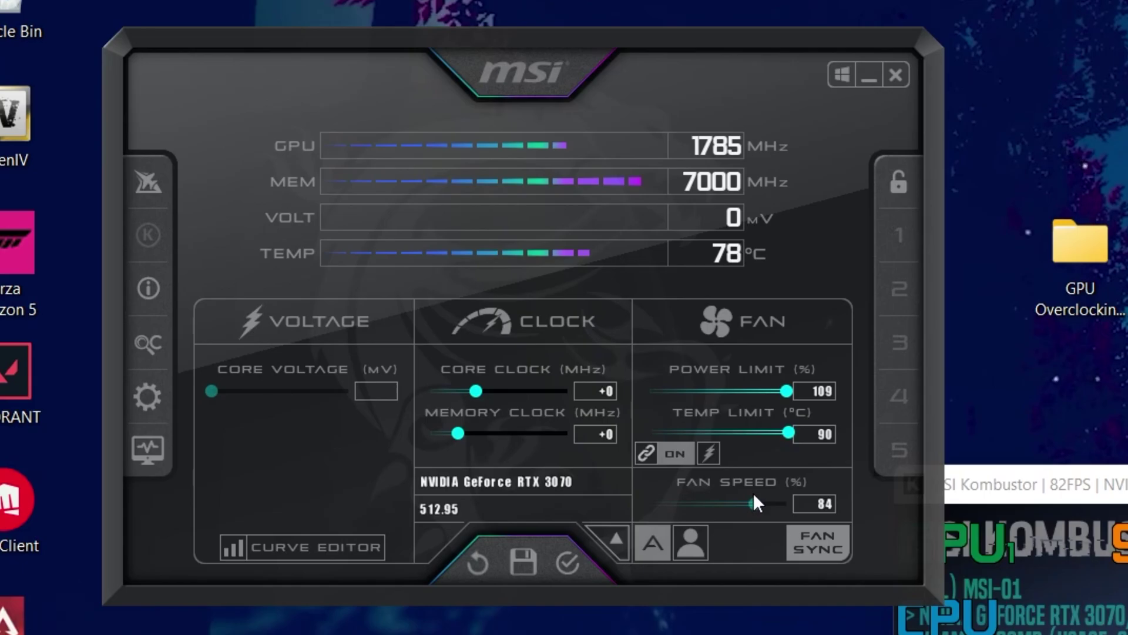
# - Disable automatic fan control, set fan speed to 75%, then raise it to 83%
pyautogui.click(650, 540)
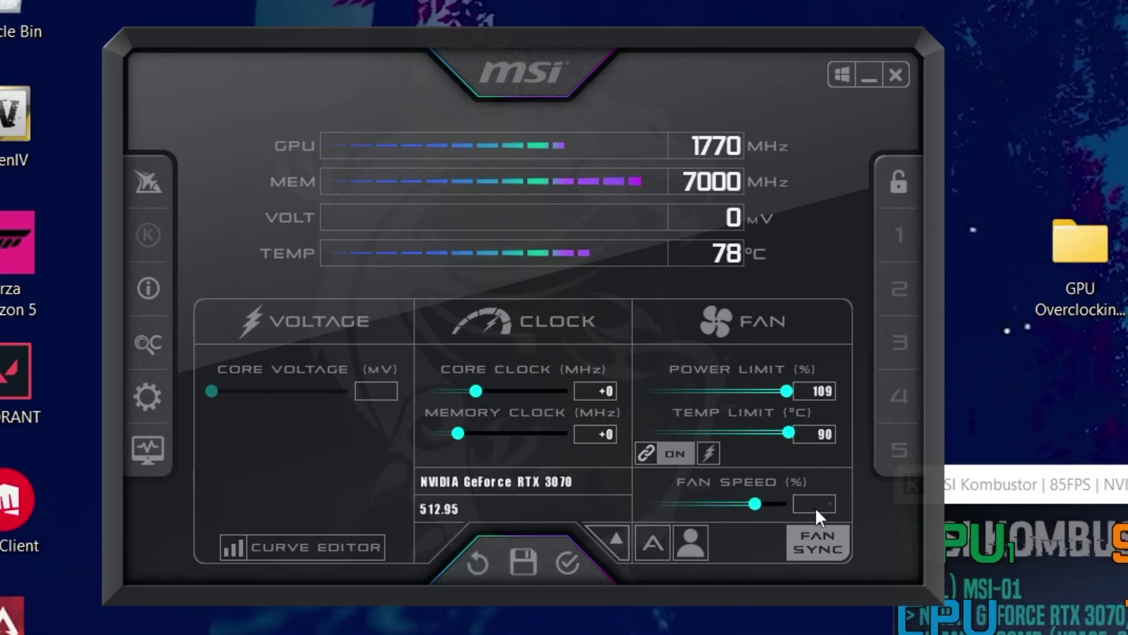
pyautogui.press('Return')
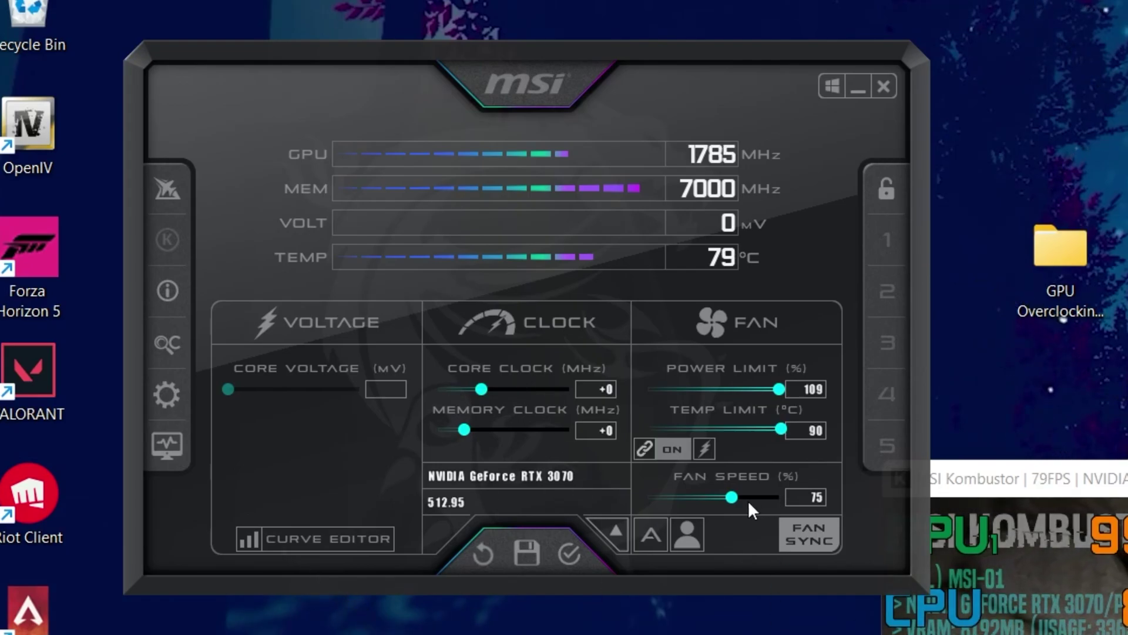
pyautogui.moveTo(738, 494); pyautogui.dragTo(755, 503)
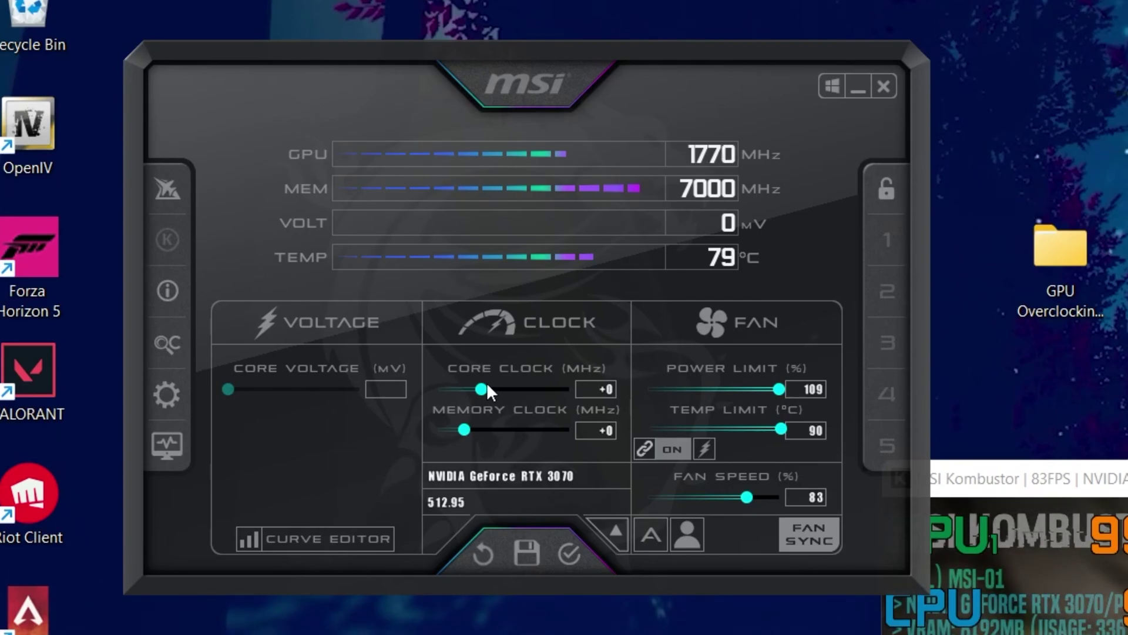
# - Set the core clock offset to +20 MHz, then increase it to +40 MHz
pyautogui.click(596, 389)
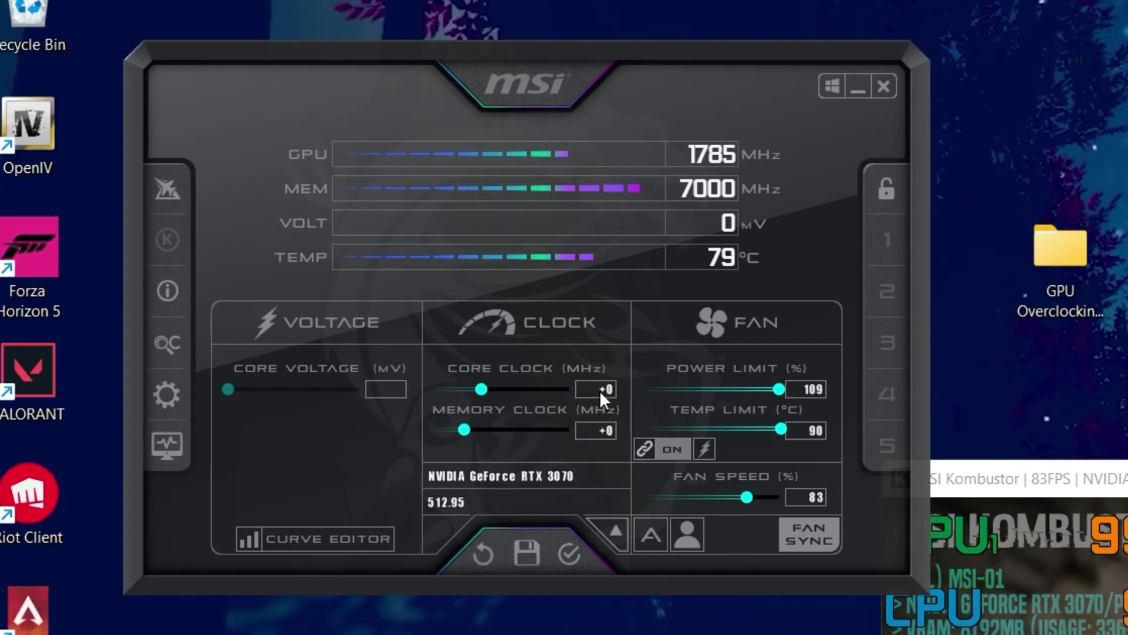
pyautogui.write('20')
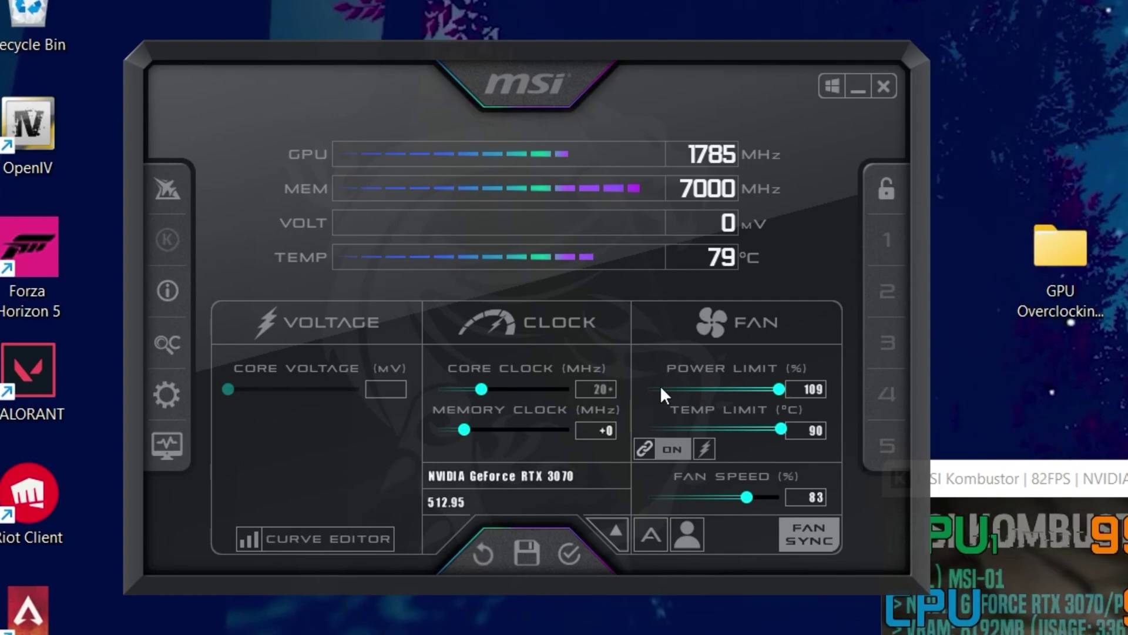
pyautogui.press('Return')
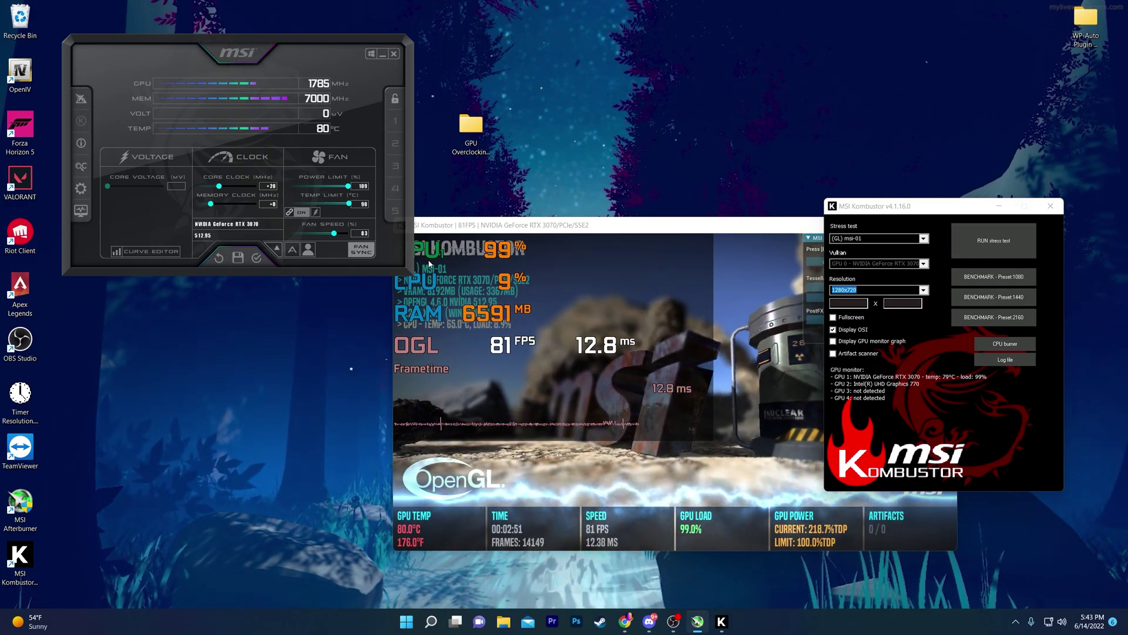
pyautogui.click(480, 231)
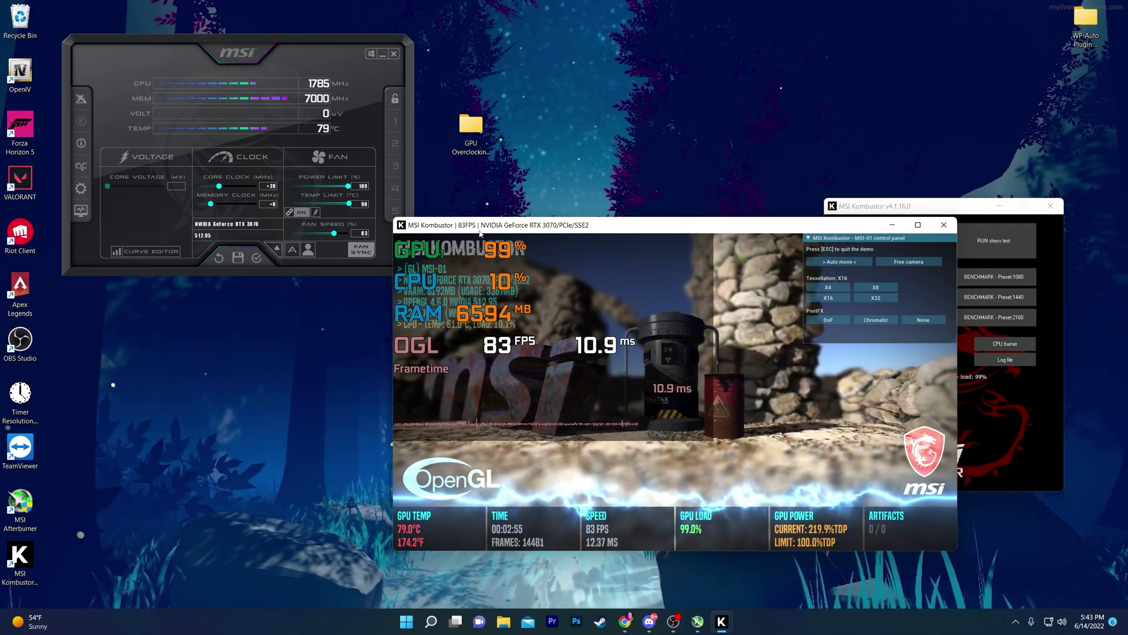
pyautogui.click(268, 186)
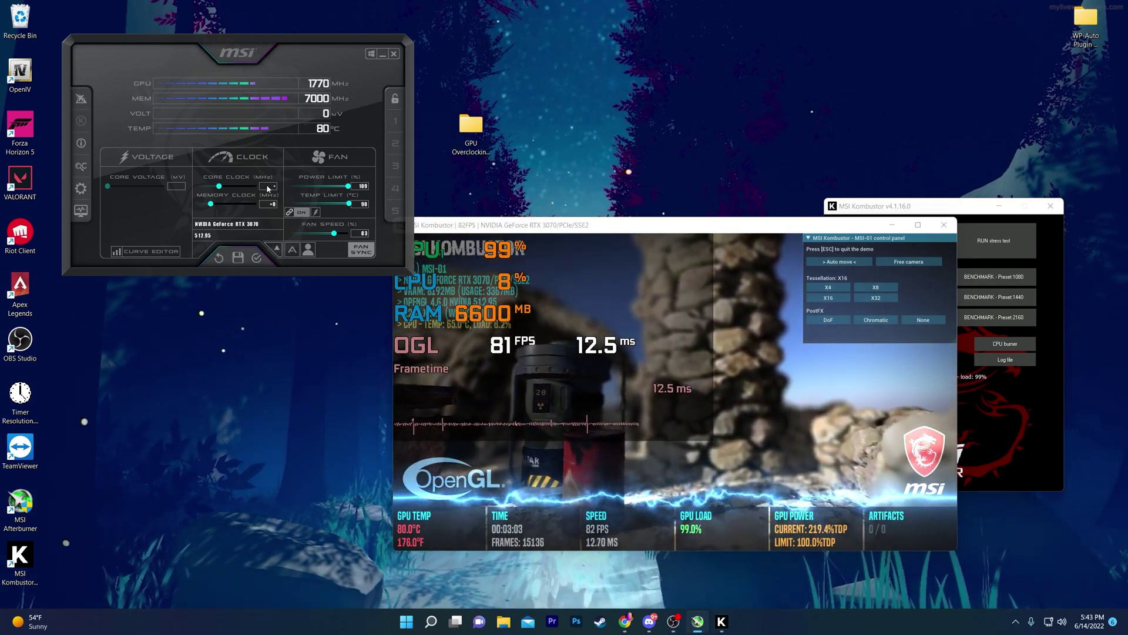
pyautogui.write('40')
pyautogui.press('Return')
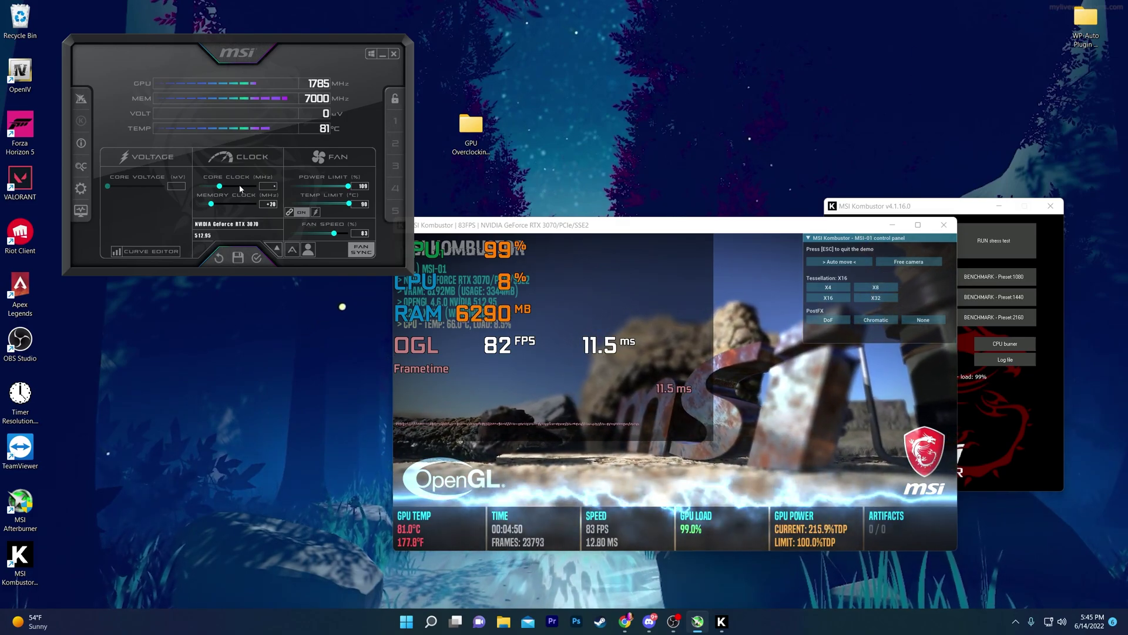
# - Type +40 into Afterburner's Core Clock offset box while Kombustor keeps running
pyautogui.click(262, 186)
pyautogui.write('+40')
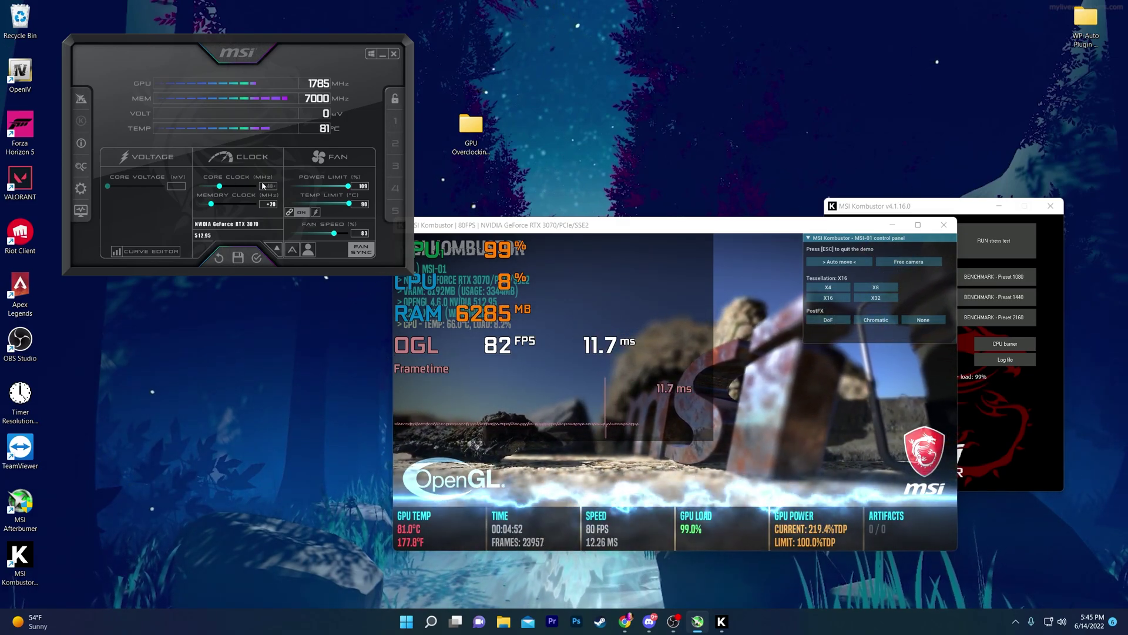